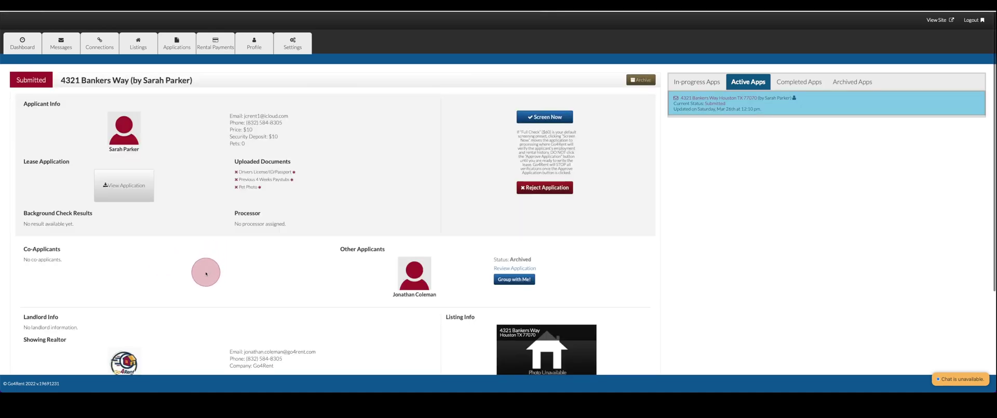
pyautogui.scroll(-1, 207, 270)
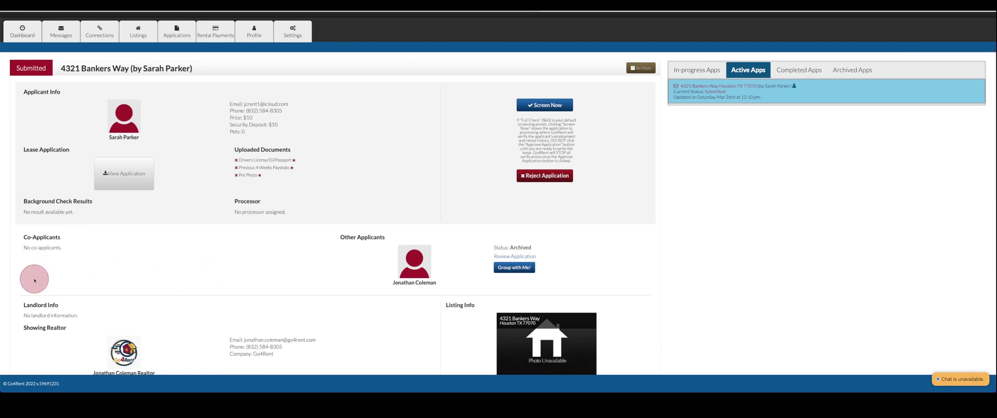
pyautogui.moveTo(30, 321)
pyautogui.mouseDown()
pyautogui.moveTo(66, 334)
pyautogui.moveTo(144, 328)
pyautogui.moveTo(181, 308)
pyautogui.moveTo(47, 274)
pyautogui.mouseUp()
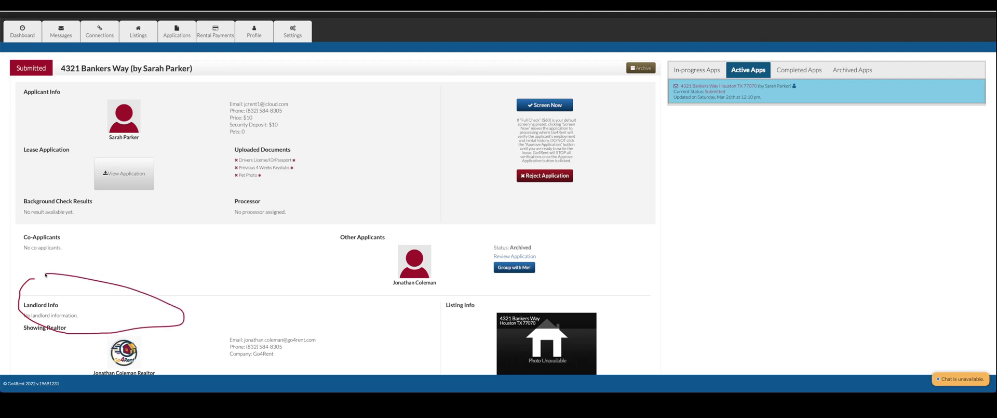
pyautogui.press('Escape')
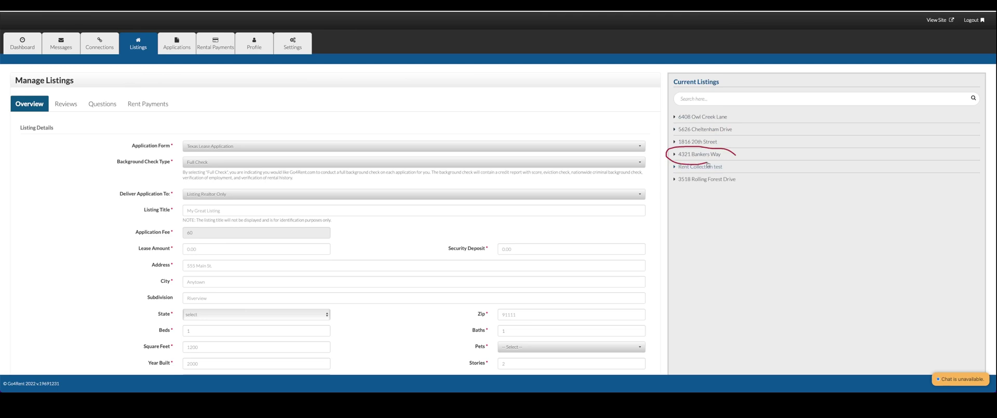
pyautogui.click(735, 156)
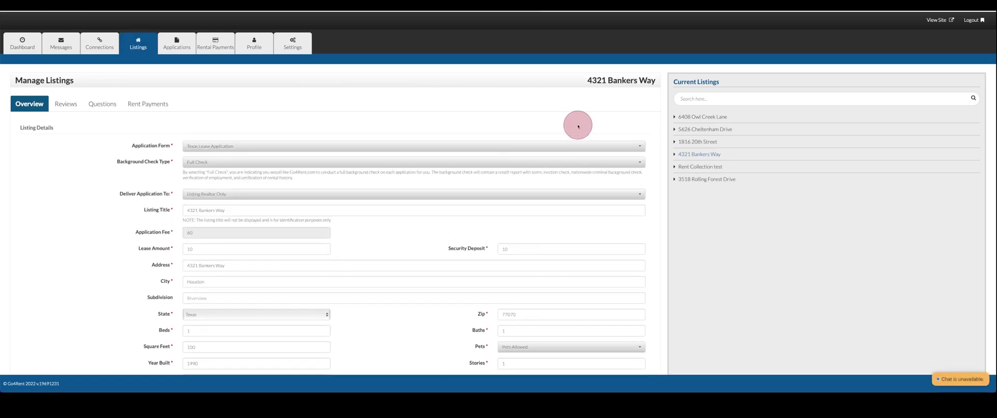
pyautogui.moveTo(588, 122); pyautogui.dragTo(590, 69)
pyautogui.moveTo(659, 97); pyautogui.dragTo(587, 112)
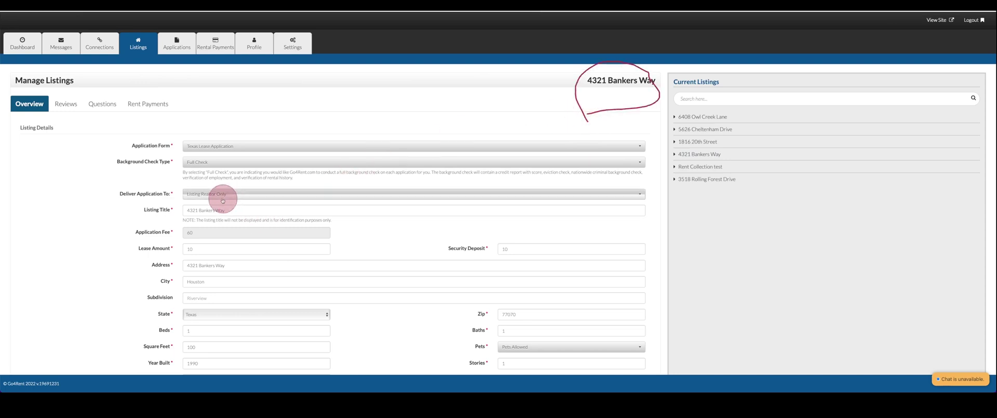
# Step: Highlight the Listing Title and Address fields, then scroll through the listing form
pyautogui.moveTo(192, 197)
pyautogui.mouseDown()
pyautogui.moveTo(139, 199)
pyautogui.moveTo(188, 217)
pyautogui.moveTo(233, 207)
pyautogui.mouseUp()
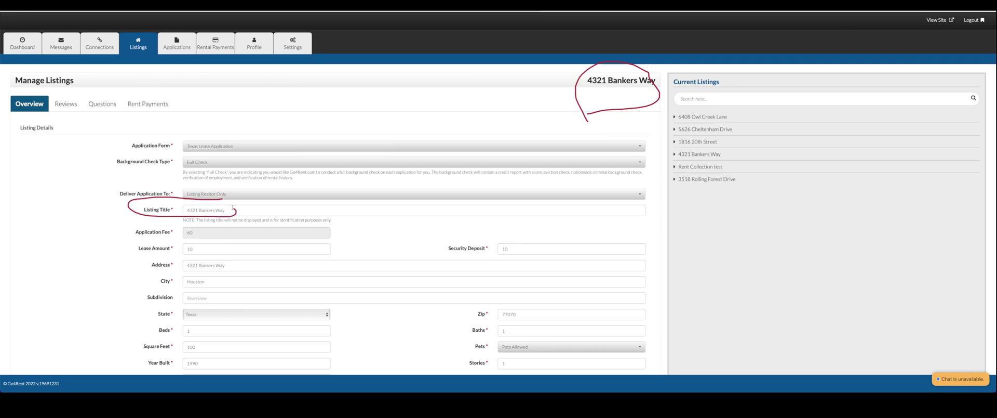
pyautogui.moveTo(172, 248)
pyautogui.mouseDown()
pyautogui.moveTo(167, 271)
pyautogui.moveTo(235, 274)
pyautogui.moveTo(179, 258)
pyautogui.mouseUp()
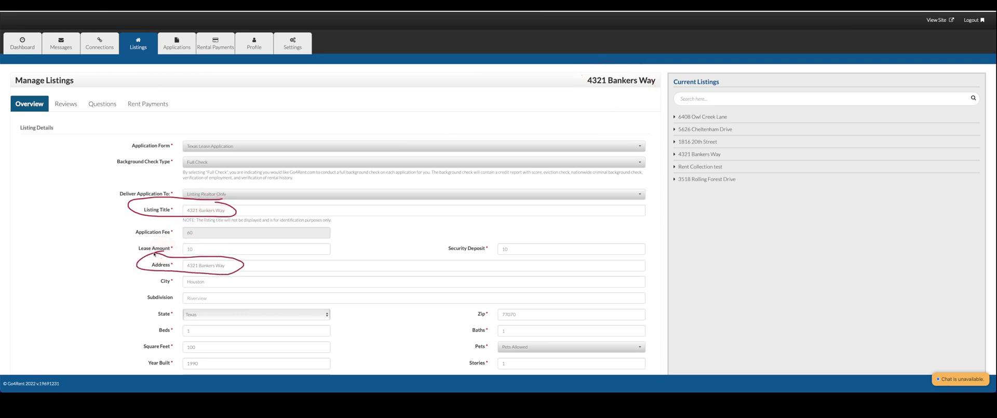
pyautogui.scroll(-2, 385, 257)
pyautogui.scroll(-4, 385, 256)
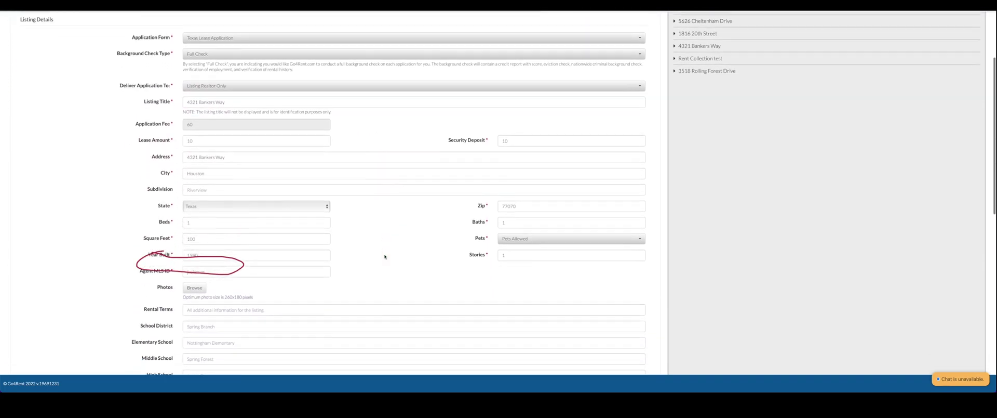
pyautogui.scroll(-2, 385, 256)
pyautogui.scroll(6, 385, 256)
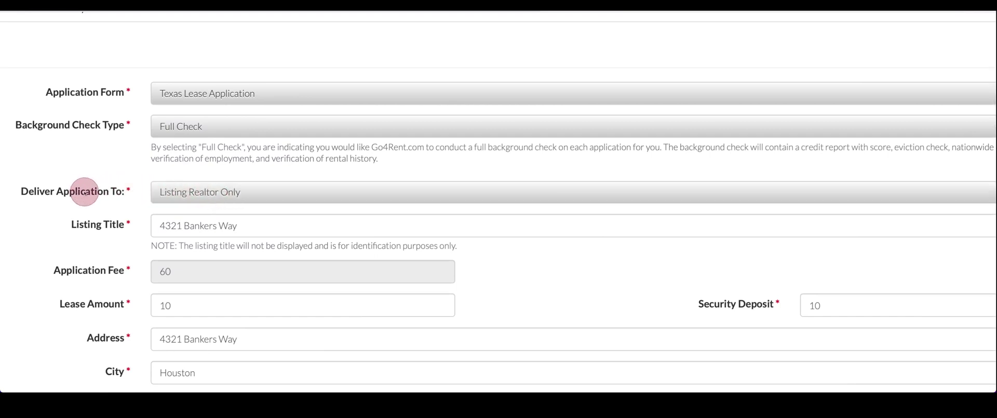
# Step: Change Deliver Application To from 'Listing Realtor Only' to 'Both'
pyautogui.moveTo(81, 195)
pyautogui.mouseDown()
pyautogui.moveTo(24, 183)
pyautogui.moveTo(132, 179)
pyautogui.moveTo(78, 203)
pyautogui.moveTo(229, 182)
pyautogui.moveTo(138, 196)
pyautogui.mouseUp()
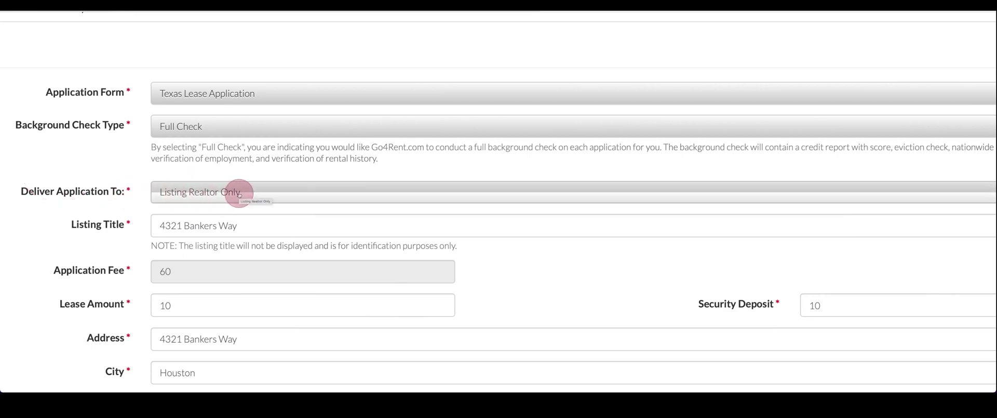
pyautogui.click(239, 193)
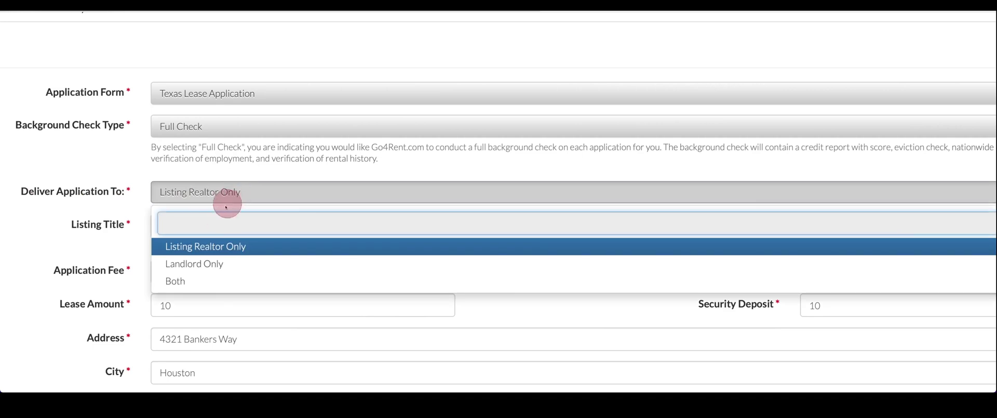
pyautogui.click(178, 280)
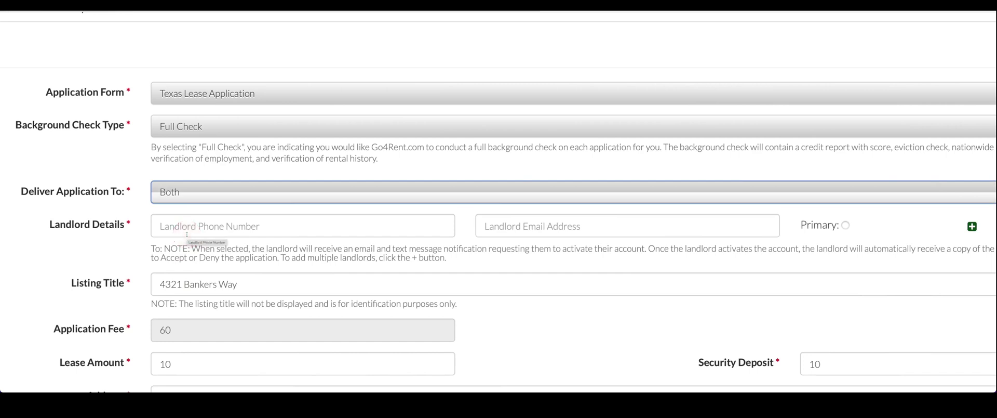
# Step: Enter the landlord's phone number and e-mail address in Landlord Details
pyautogui.click(183, 226)
pyautogui.write('888) 888-8888')
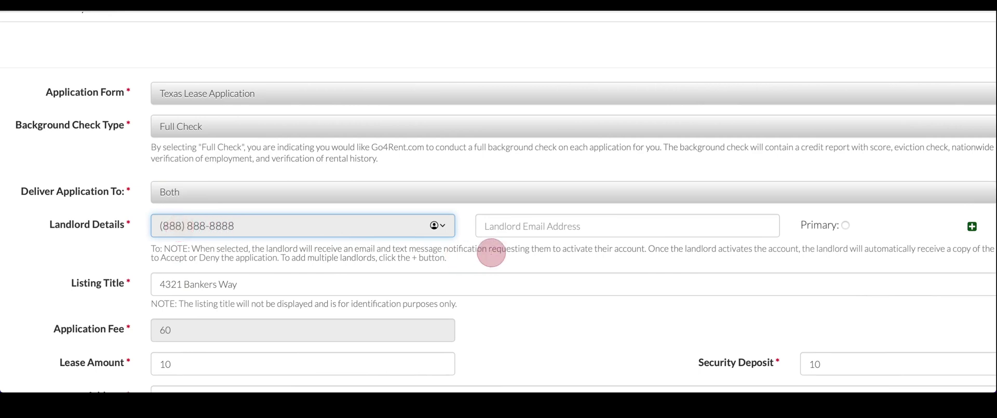
pyautogui.click(508, 226)
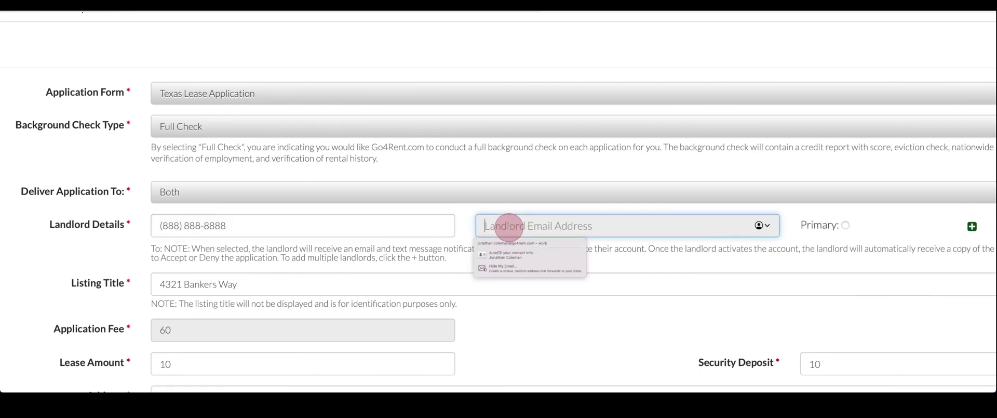
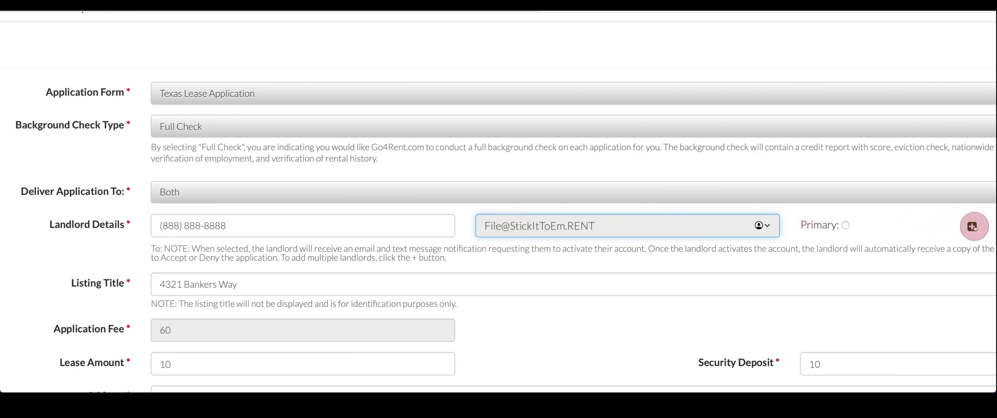
# Step: Add two extra landlord rows to show the Primary choices, then remove both, leaving one landlord
pyautogui.click(972, 226)
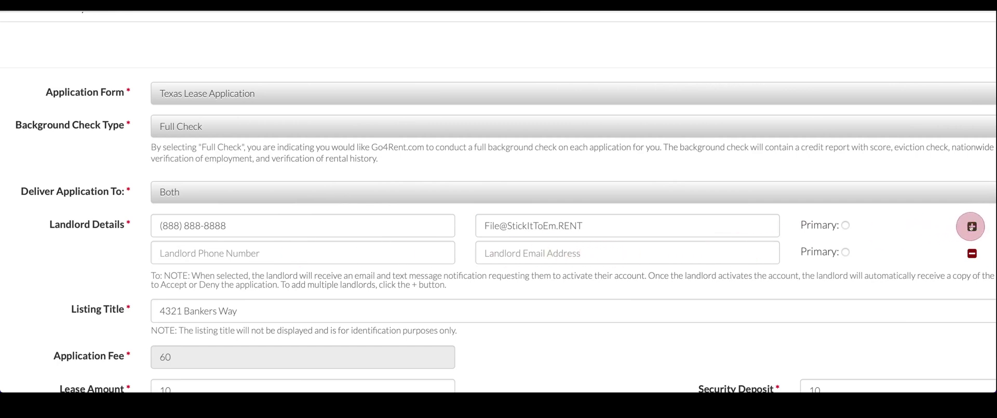
pyautogui.click(972, 225)
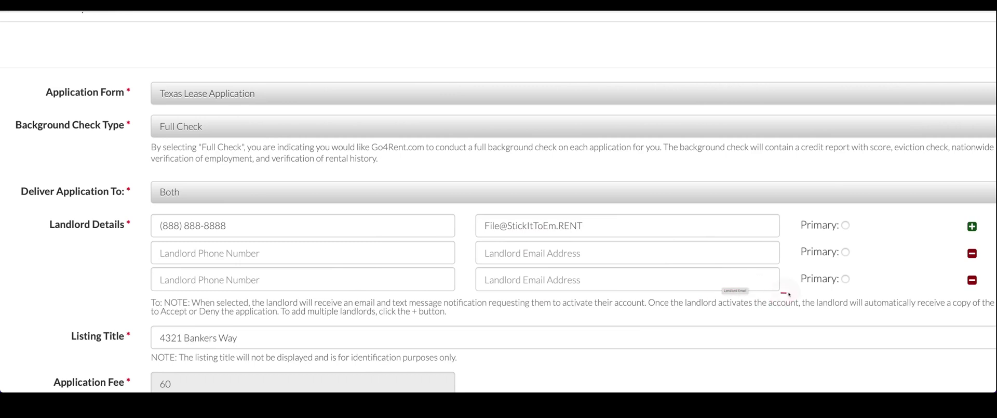
pyautogui.moveTo(781, 292)
pyautogui.mouseDown()
pyautogui.moveTo(796, 286)
pyautogui.moveTo(811, 210)
pyautogui.moveTo(895, 252)
pyautogui.moveTo(852, 294)
pyautogui.moveTo(803, 288)
pyautogui.mouseUp()
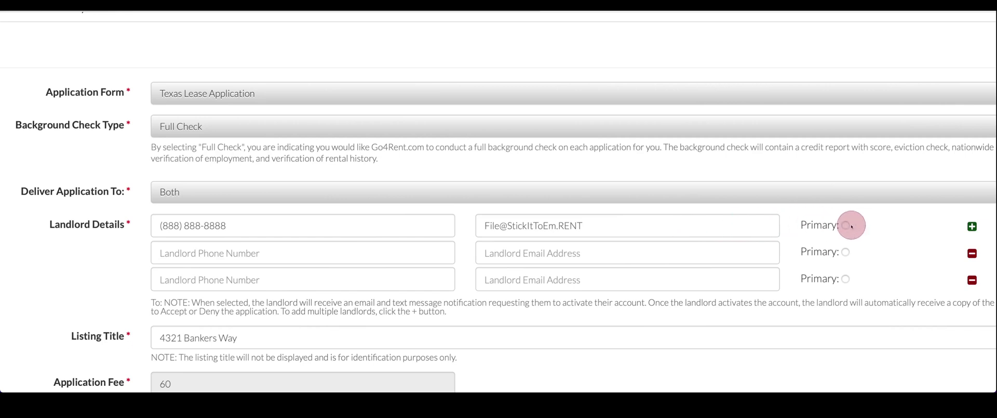
pyautogui.click(971, 280)
pyautogui.click(971, 252)
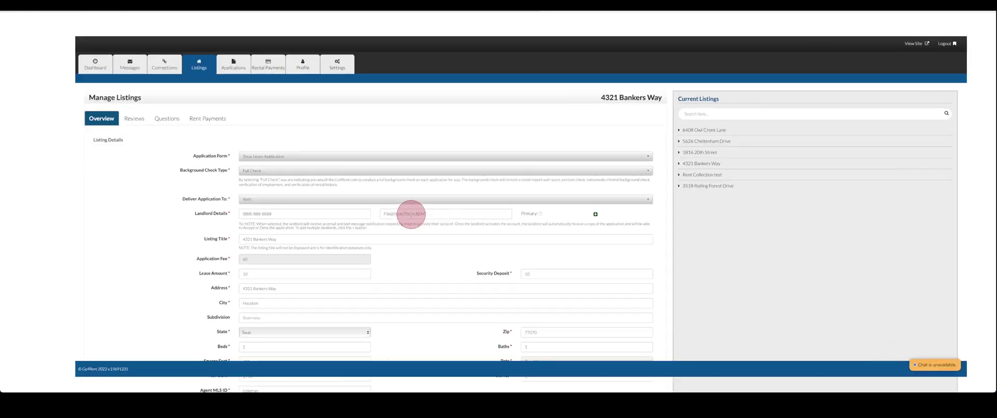
pyautogui.scroll(-15, 510, 222)
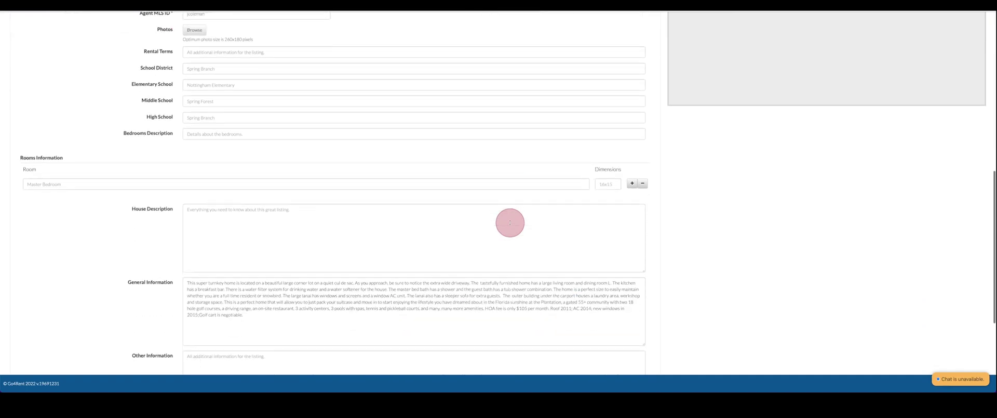
pyautogui.click(630, 343)
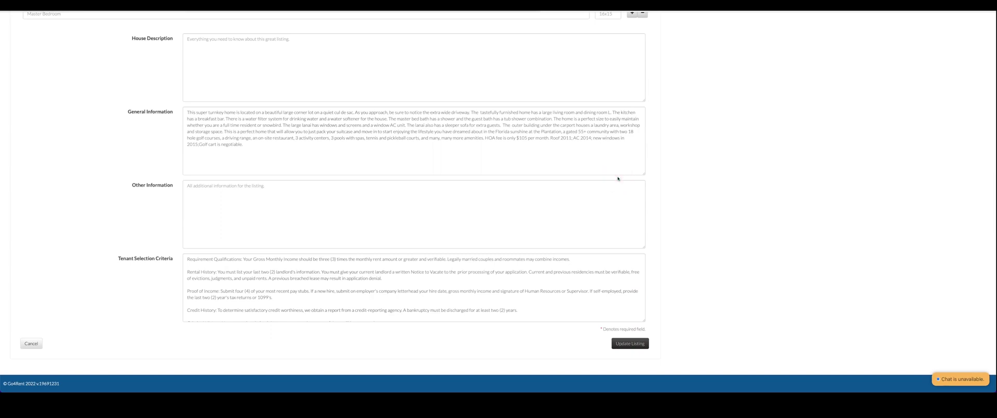
pyautogui.scroll(15, 378, 185)
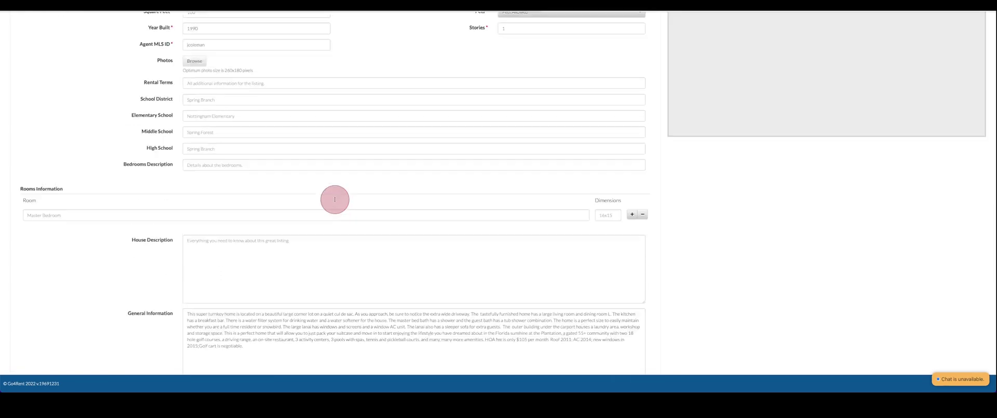
pyautogui.scroll(5, 456, 149)
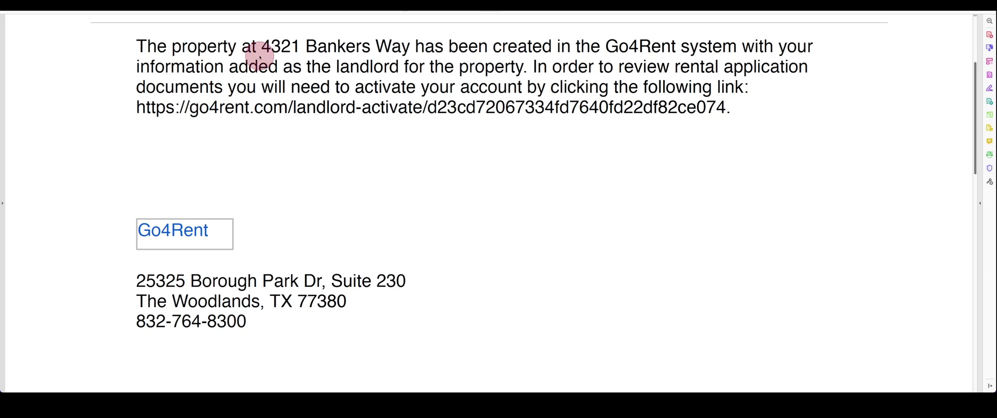
# Step: Mark the property address and underline the activation link in the landlord's notice e-mail
pyautogui.moveTo(259, 57)
pyautogui.mouseDown()
pyautogui.moveTo(259, 47)
pyautogui.moveTo(322, 29)
pyautogui.moveTo(414, 49)
pyautogui.moveTo(257, 58)
pyautogui.mouseUp()
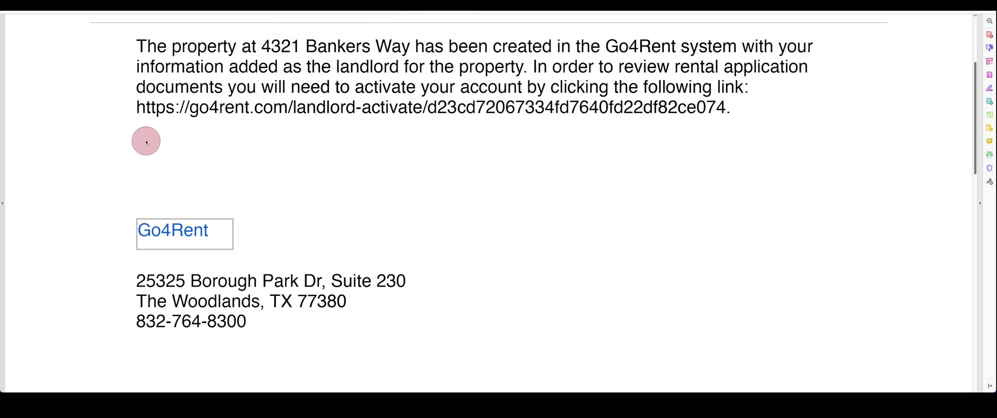
pyautogui.moveTo(143, 125); pyautogui.dragTo(734, 126)
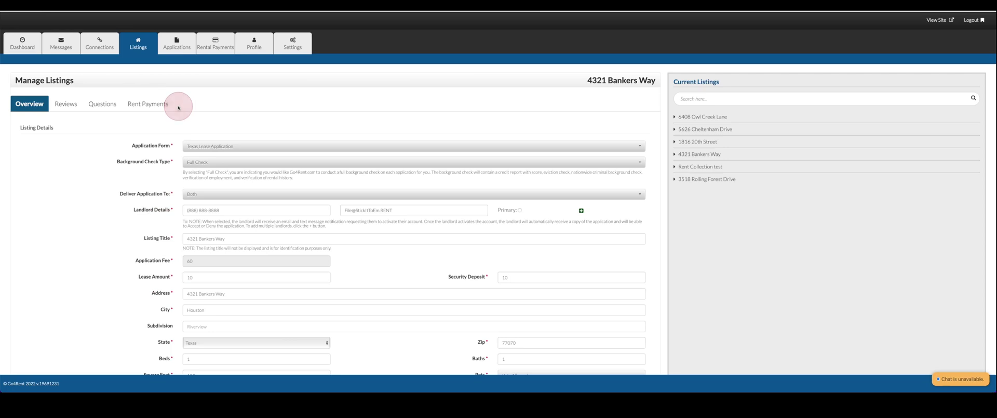
pyautogui.click(177, 47)
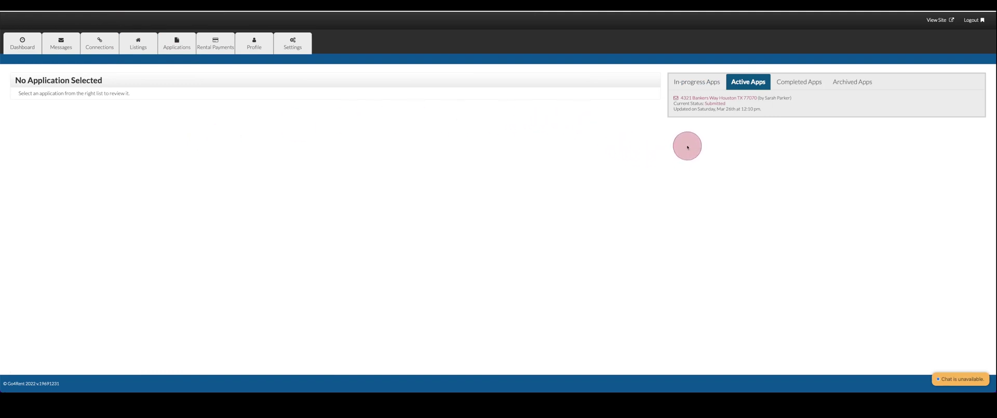
pyautogui.click(705, 98)
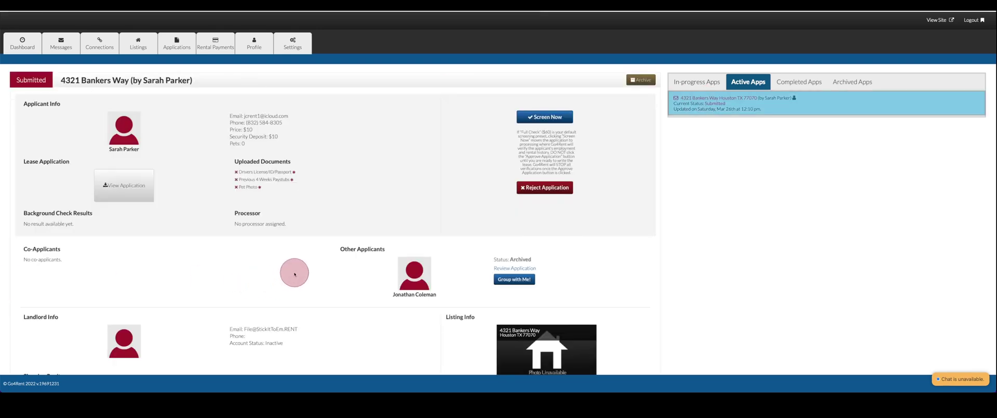
pyautogui.scroll(-2, 294, 276)
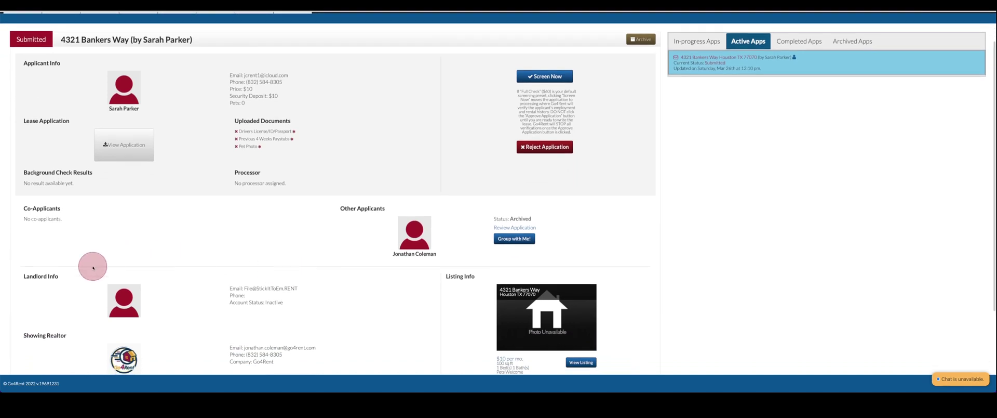
pyautogui.moveTo(93, 268)
pyautogui.mouseDown()
pyautogui.moveTo(68, 261)
pyautogui.moveTo(3, 284)
pyautogui.moveTo(151, 326)
pyautogui.moveTo(304, 325)
pyautogui.moveTo(341, 293)
pyautogui.moveTo(192, 256)
pyautogui.moveTo(93, 267)
pyautogui.mouseUp()
pyautogui.click(93, 267)
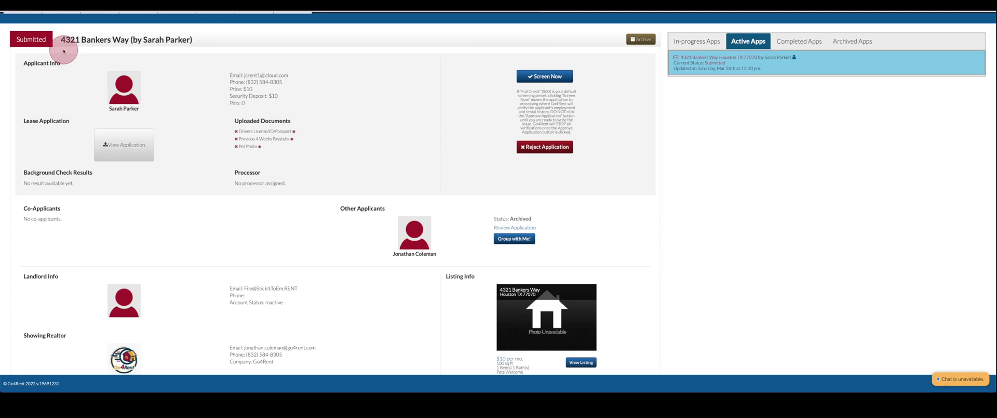
pyautogui.moveTo(61, 50)
pyautogui.mouseDown()
pyautogui.moveTo(117, 26)
pyautogui.moveTo(223, 50)
pyautogui.moveTo(62, 48)
pyautogui.mouseUp()
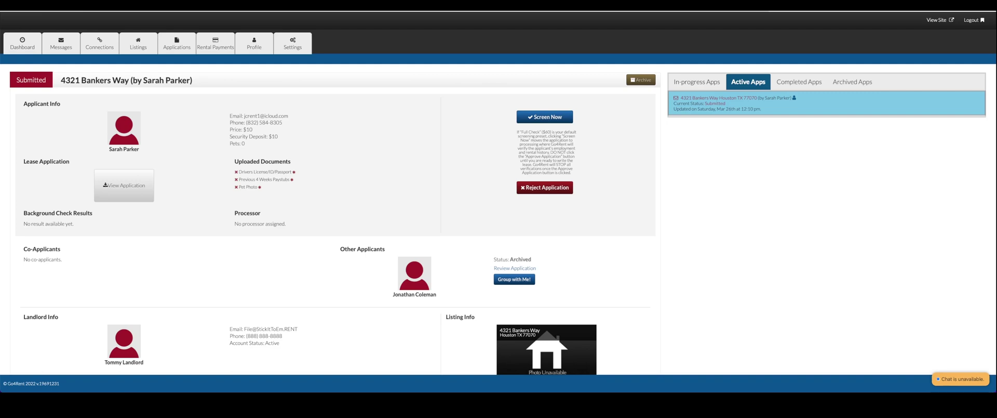
# Step: Underline the landlord's details and Active account status in Landlord Info, then return to the top
pyautogui.scroll(-1, 227, 231)
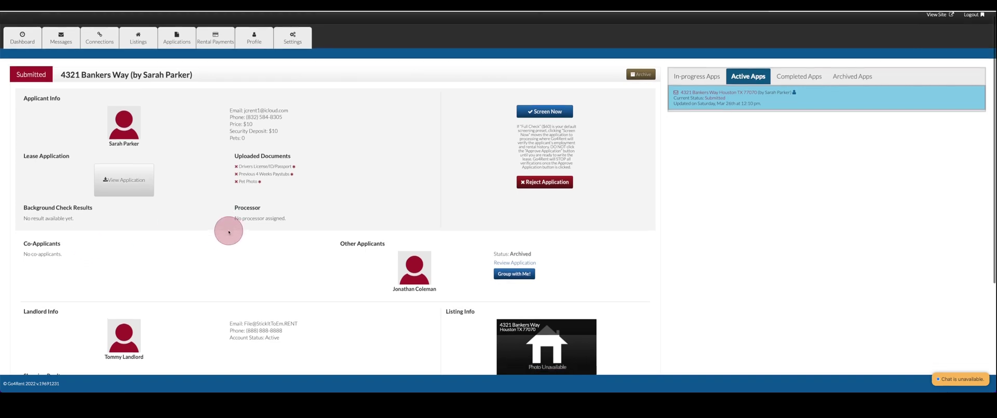
pyautogui.scroll(-1, 228, 232)
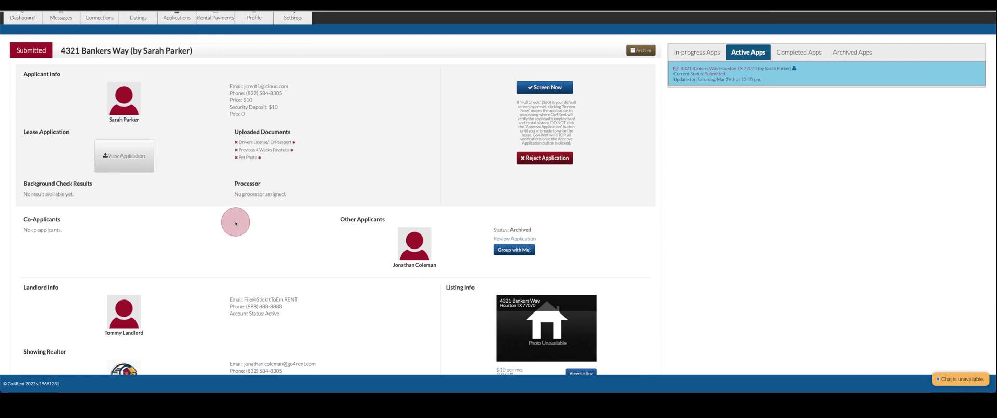
pyautogui.scroll(-2, 240, 219)
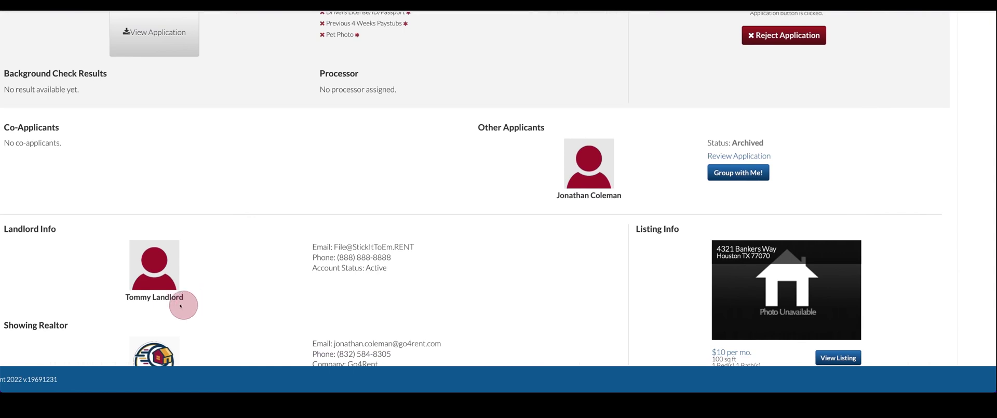
pyautogui.moveTo(125, 300); pyautogui.dragTo(152, 303)
pyautogui.click(134, 306)
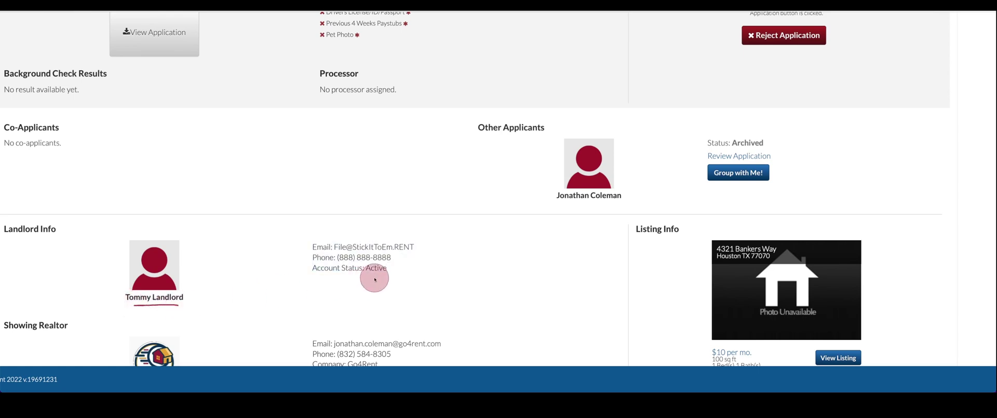
pyautogui.moveTo(366, 276); pyautogui.dragTo(386, 278)
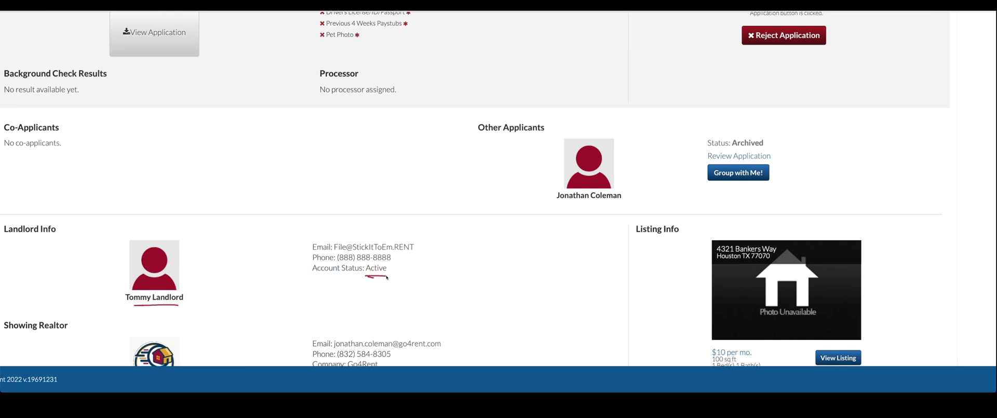
pyautogui.click(387, 277)
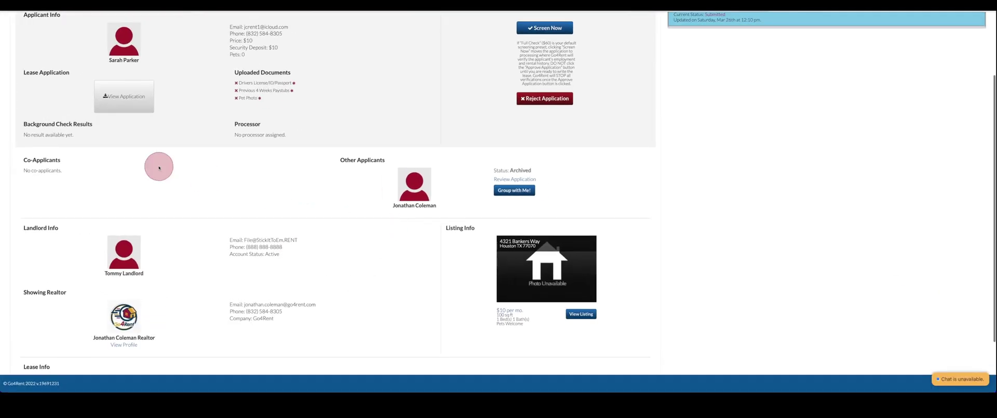
pyautogui.scroll(2, 159, 167)
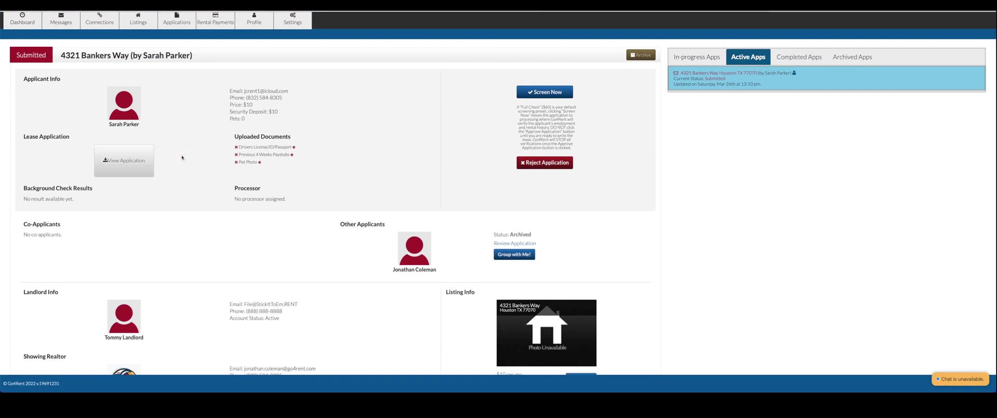
pyautogui.click(183, 163)
pyautogui.click(173, 167)
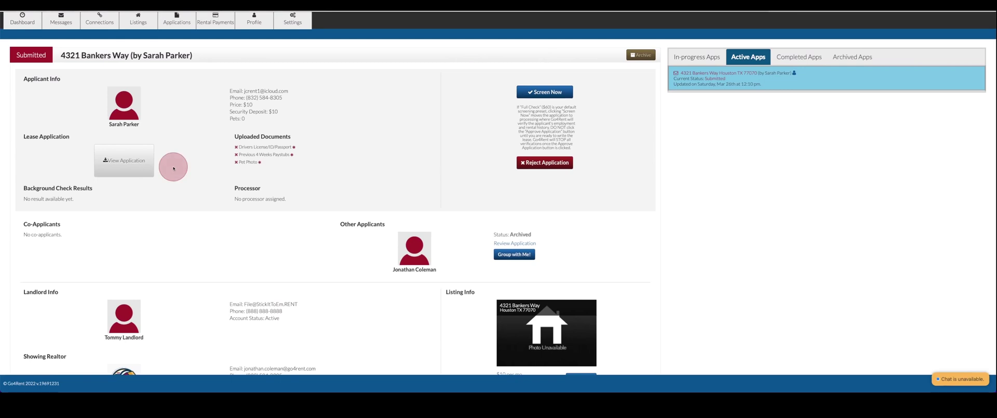